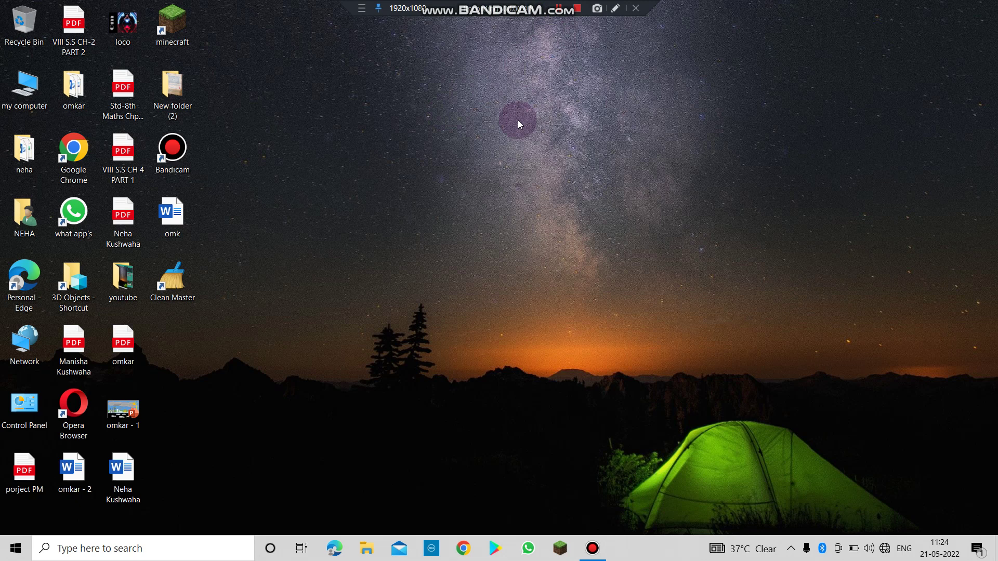
drag(538, 86, 537, 85)
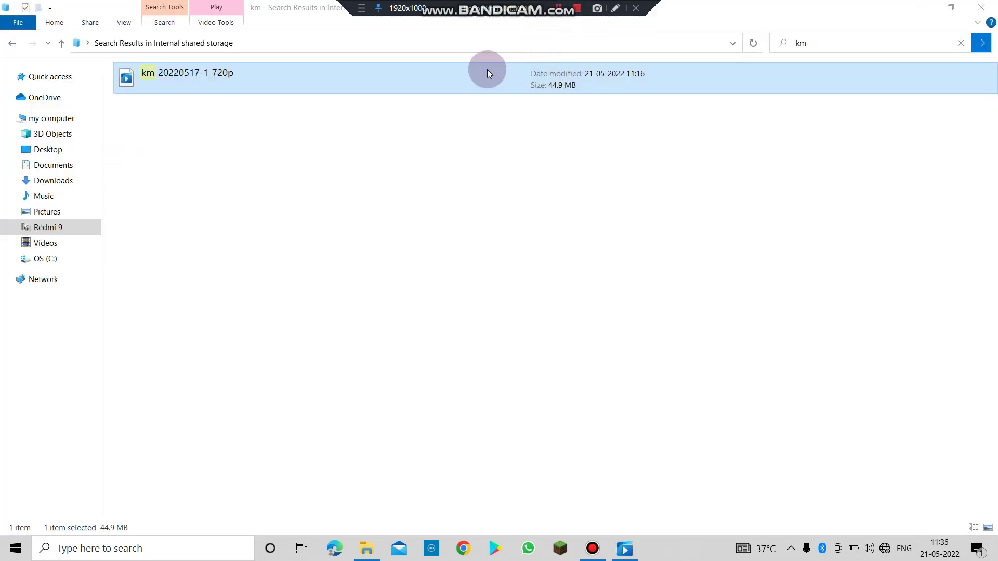
Step: Copy the video km_20220517-1_720p from the phone's storage search results and paste it onto the desktop
drag(488, 69, 460, 92)
double_click(459, 92)
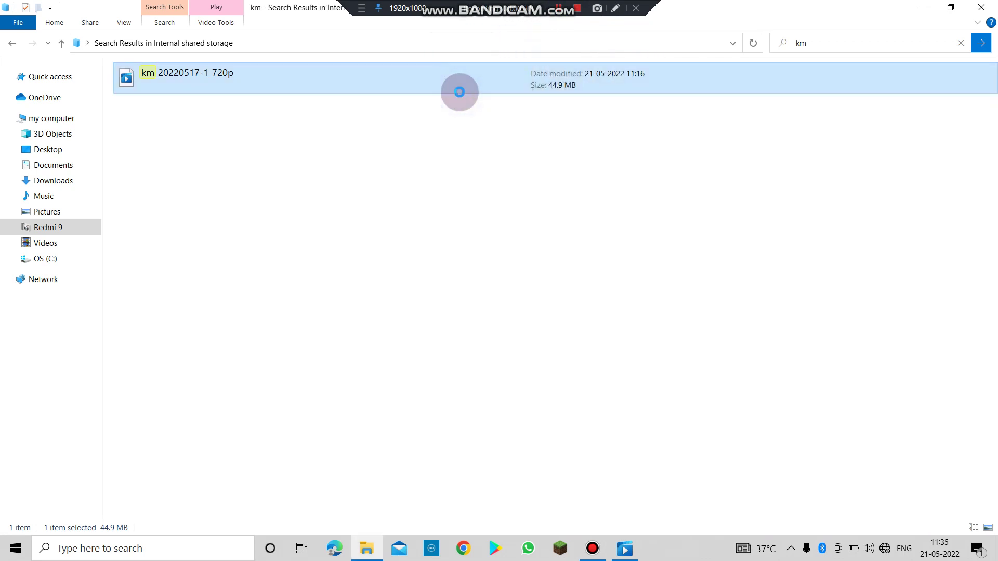
right_click(459, 92)
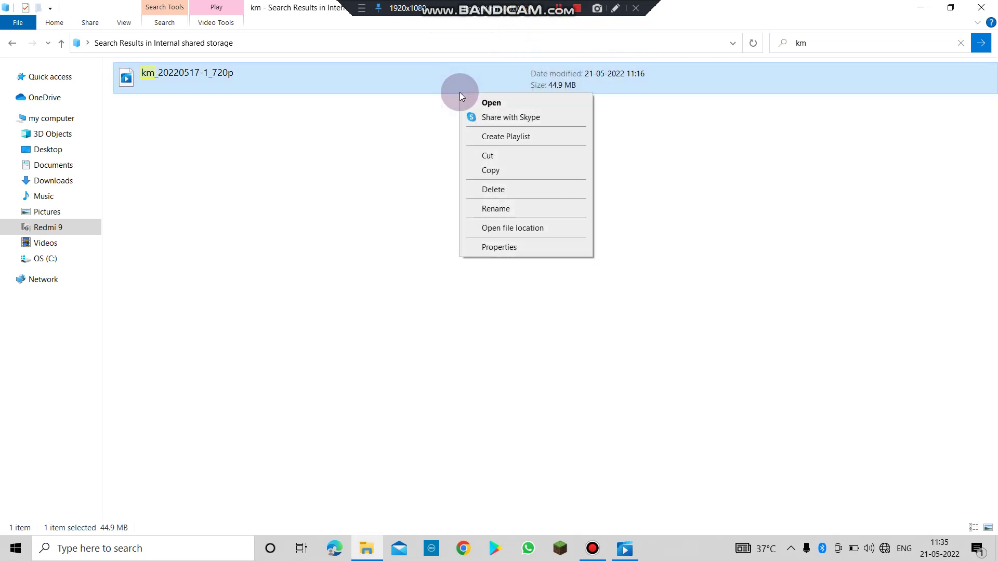
click(503, 171)
click(920, 7)
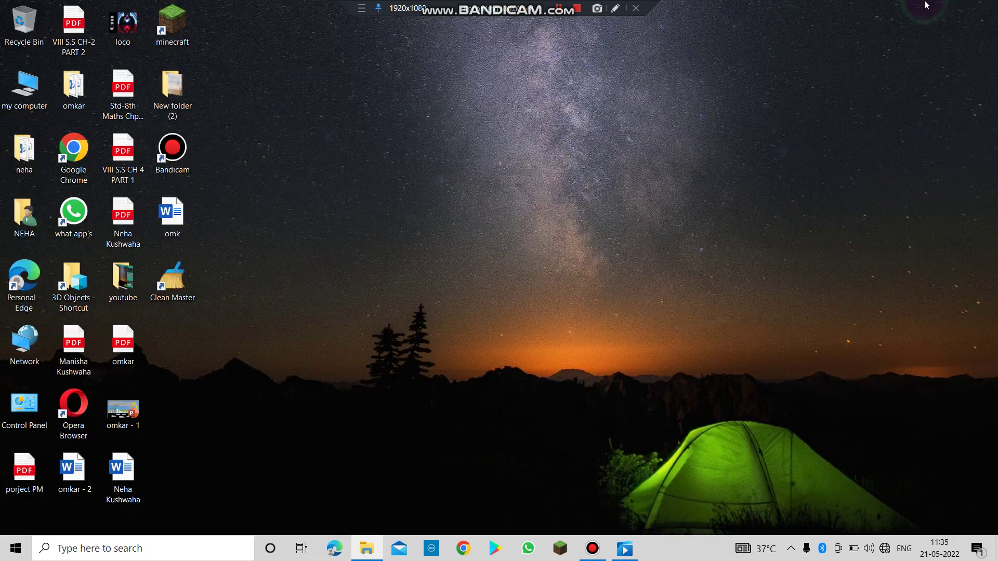
right_click(262, 295)
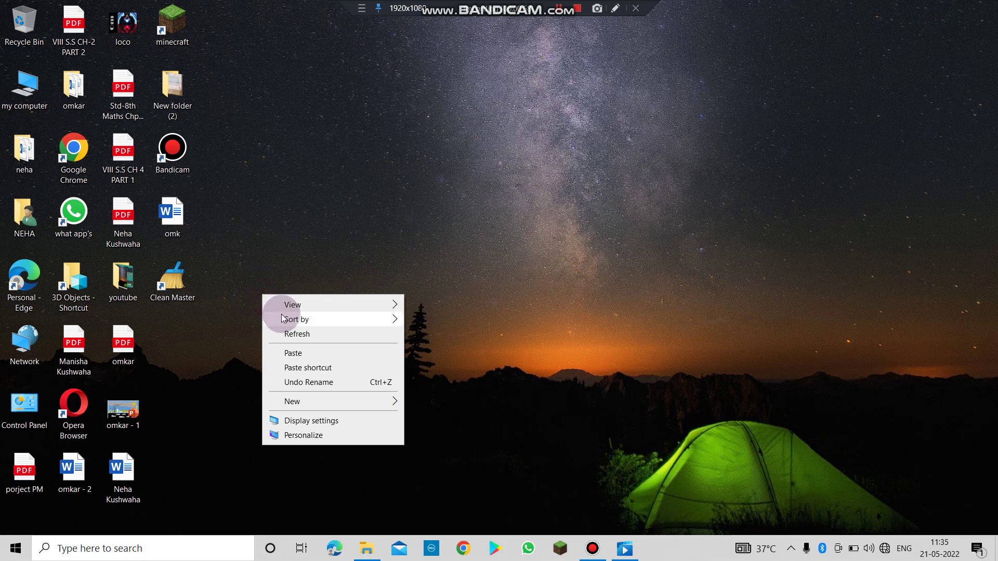
click(304, 355)
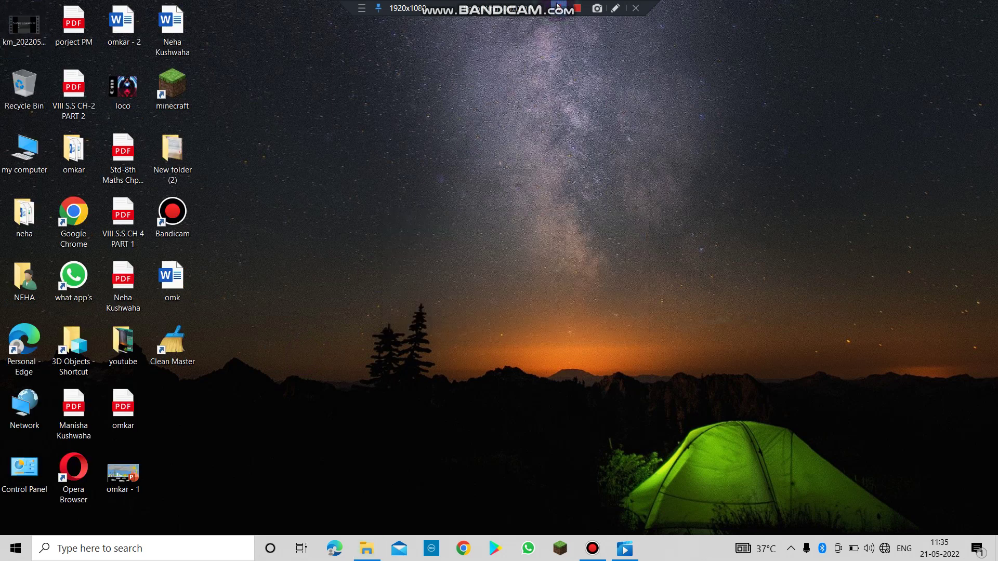
Step: Move the pasted km video into the desktop's youtube folder and refresh the desktop
drag(52, 44, 130, 346)
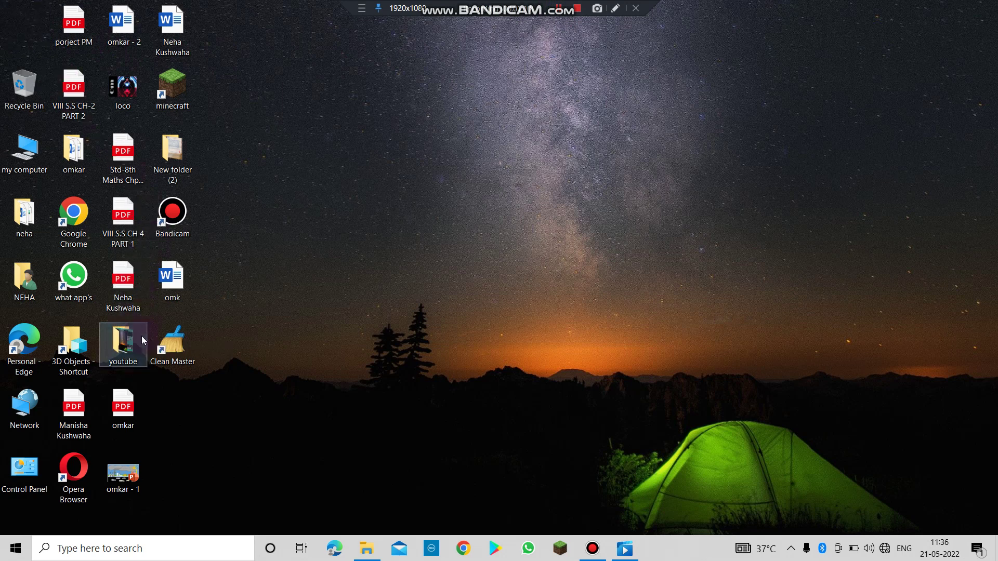
right_click(344, 380)
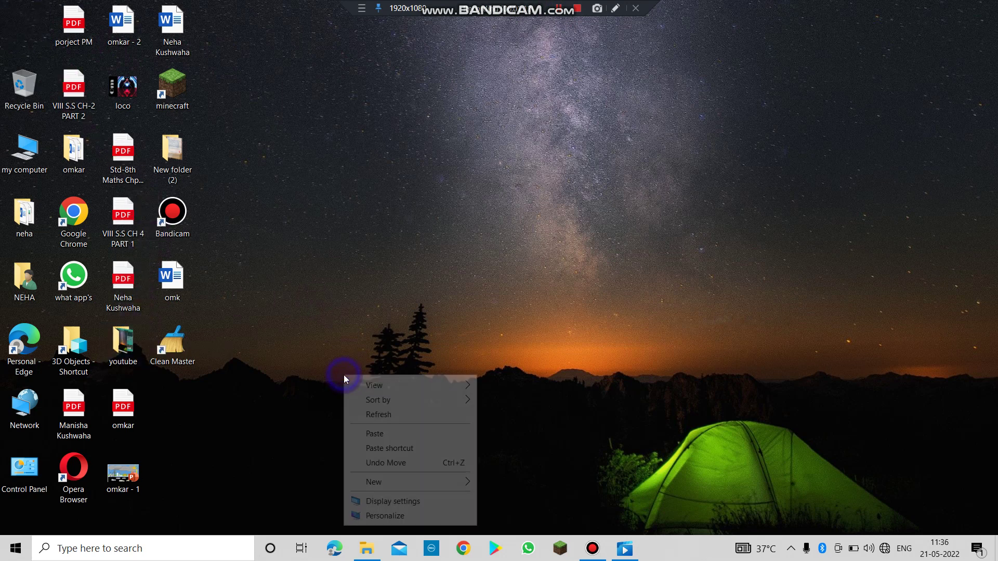
click(359, 415)
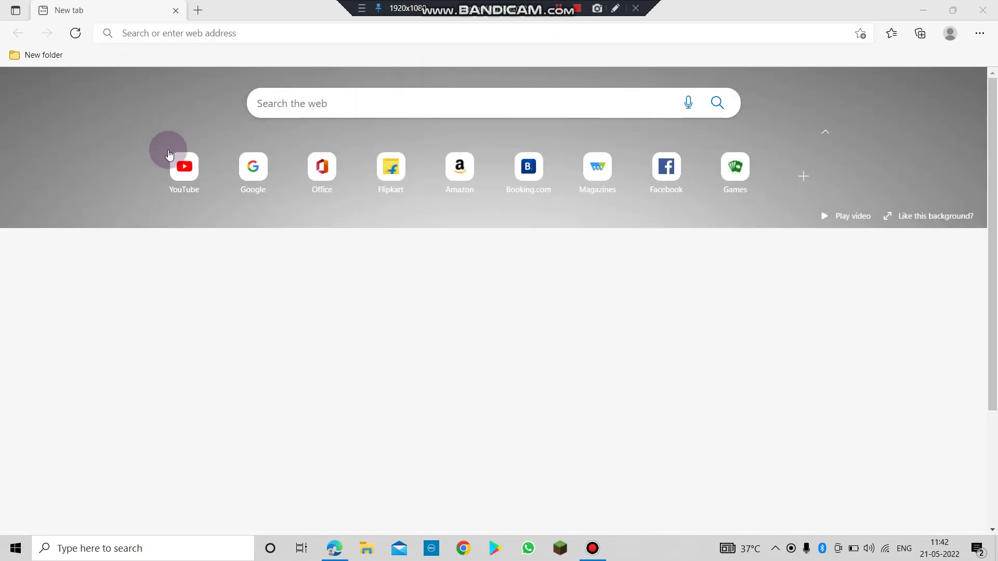
Step: Open the YouTube website from the new tab page's shortcuts in Microsoft Edge
click(189, 179)
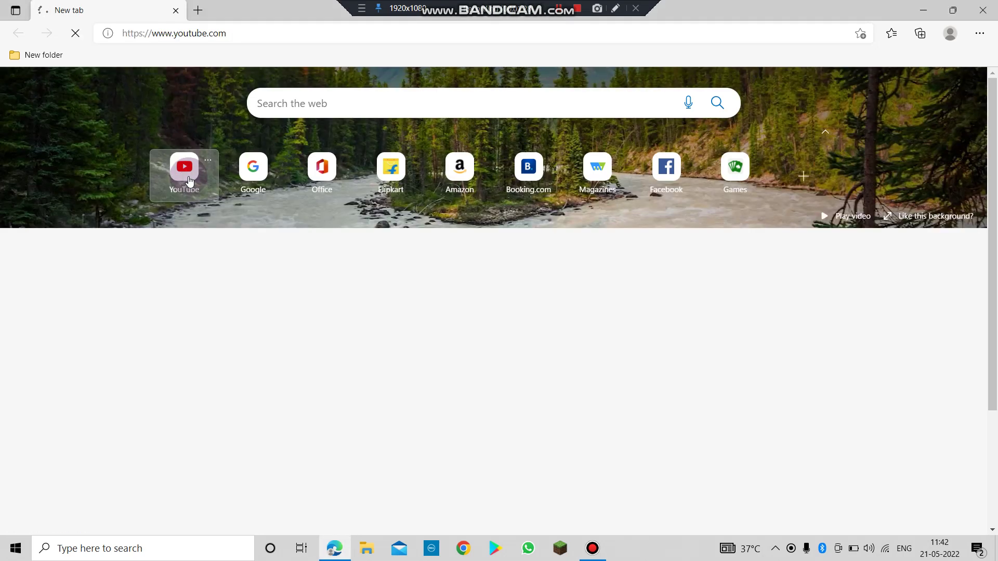
click(190, 179)
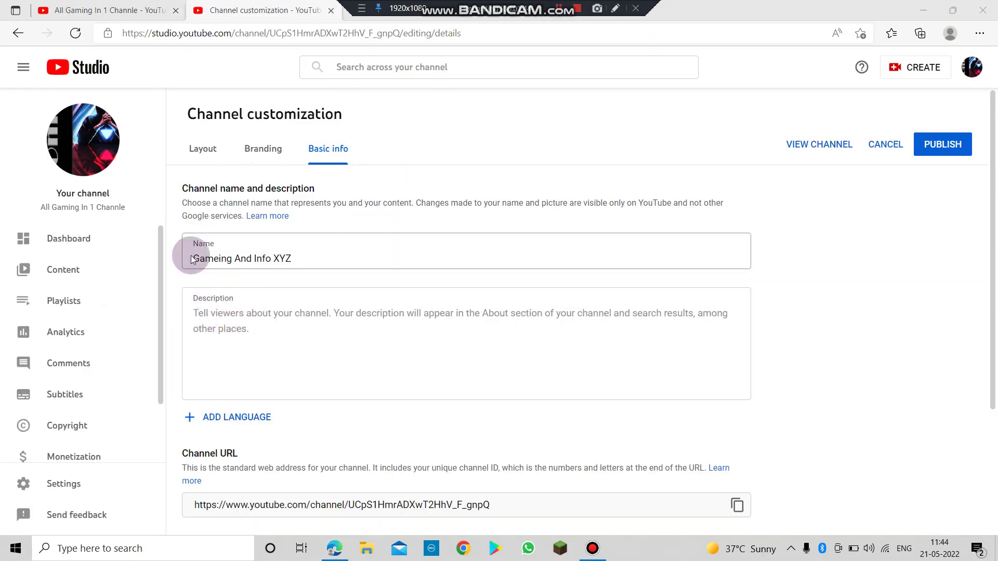
click(556, 15)
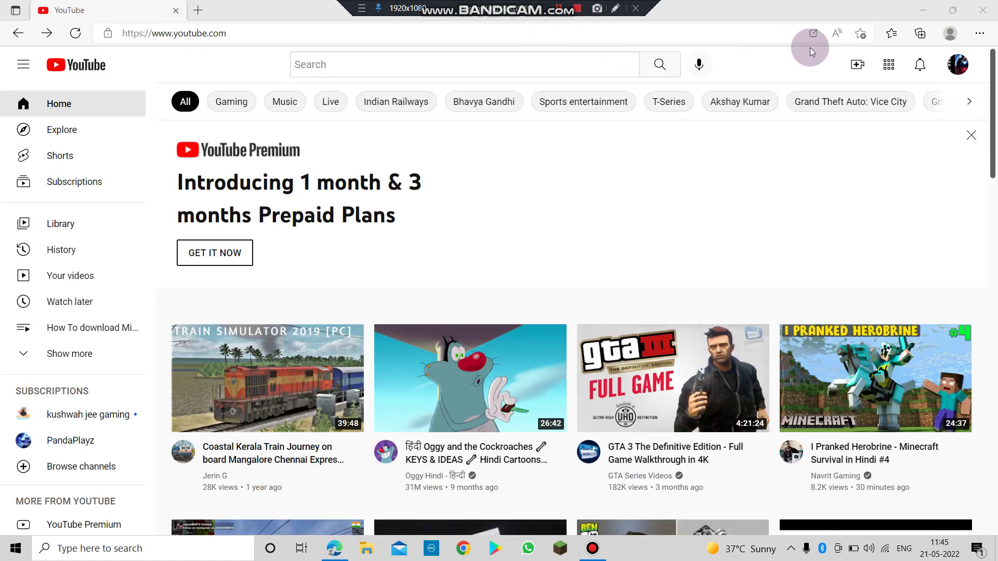
Step: Start a new YouTube video upload and open the file selection for it
click(861, 70)
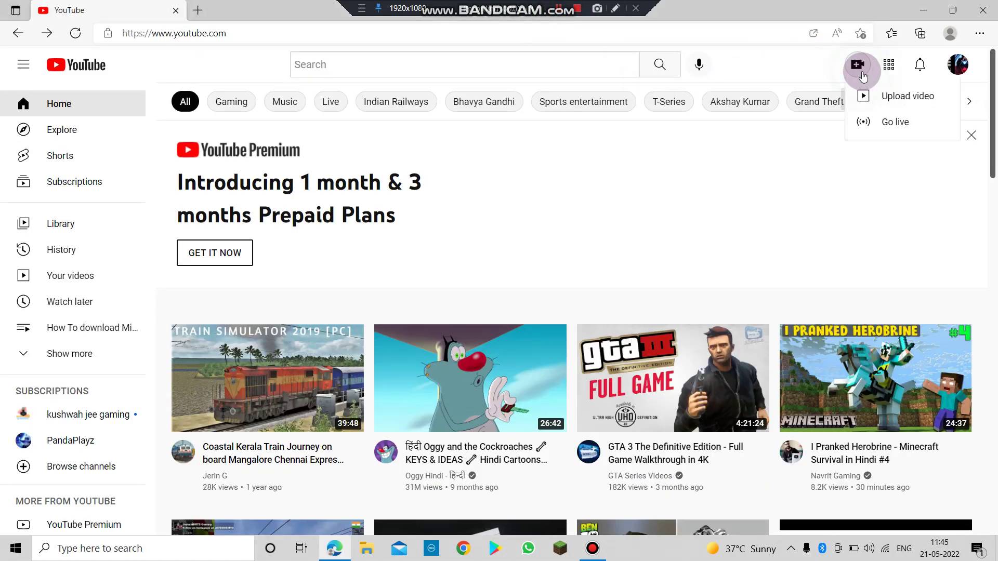
click(871, 91)
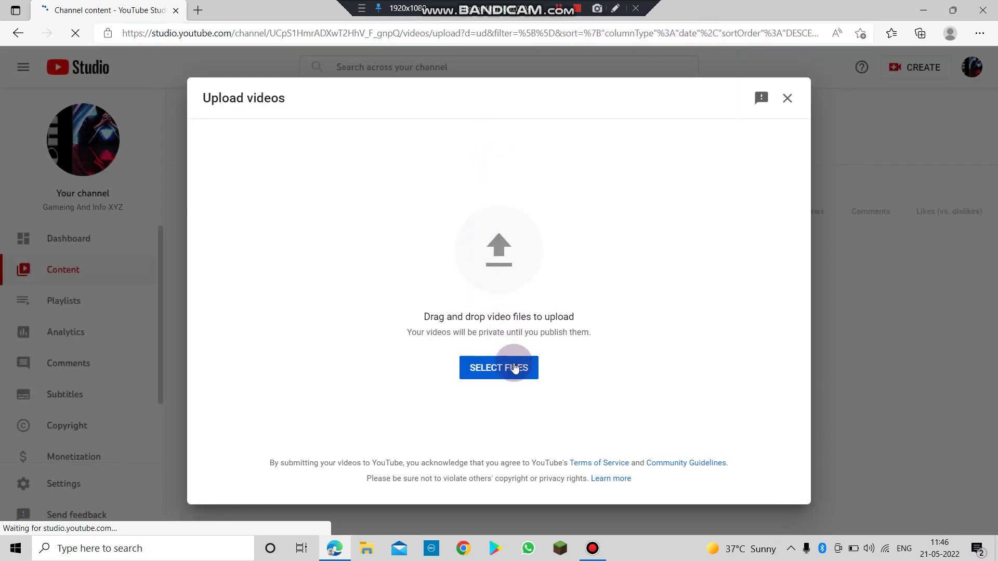
click(516, 374)
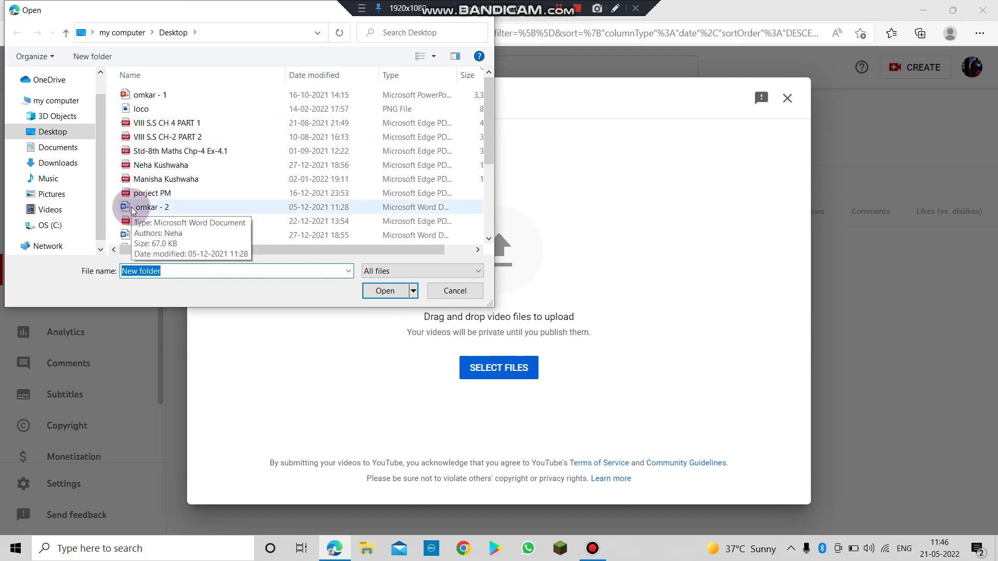
scroll(132, 210, down, 2)
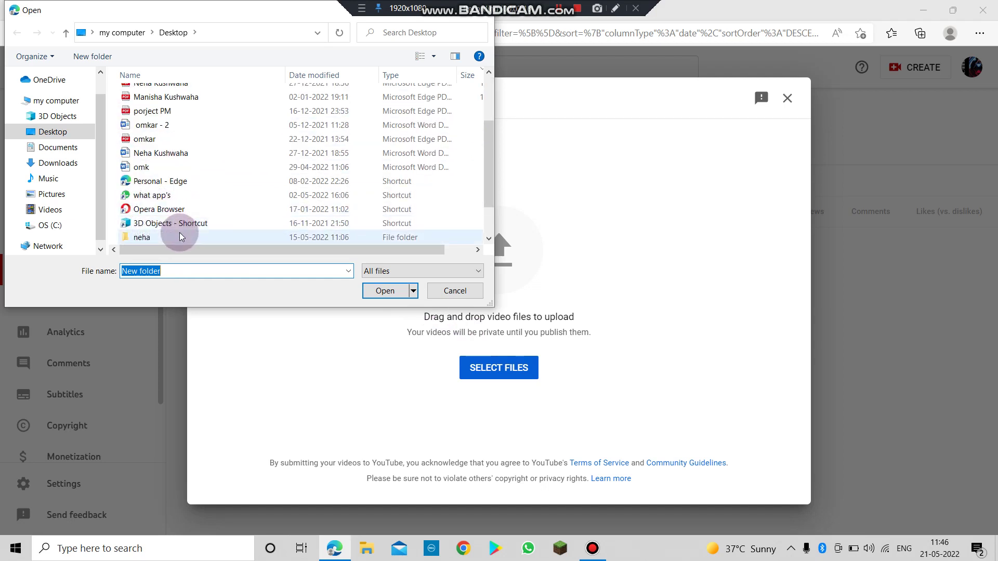
scroll(179, 233, up, 1)
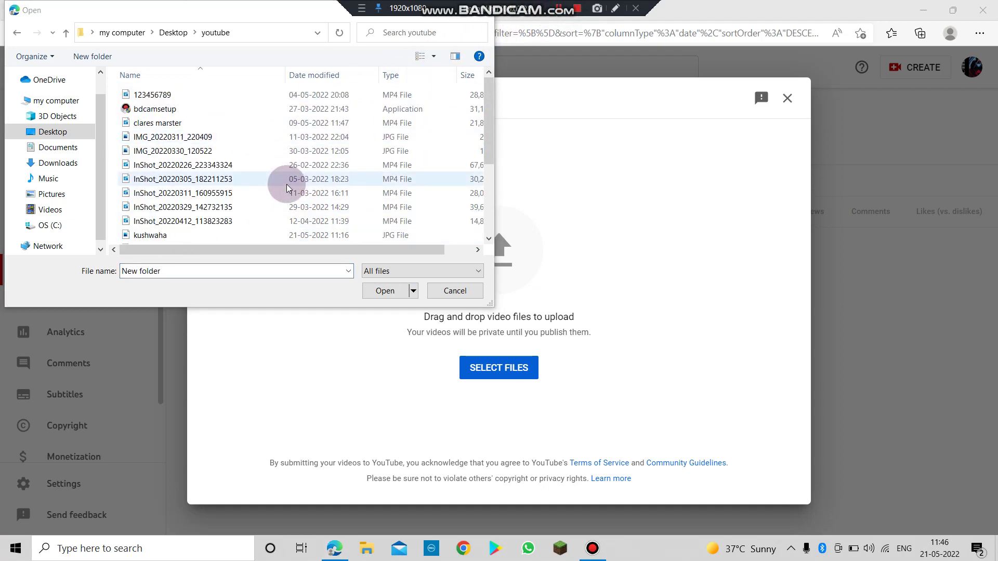
scroll(292, 170, down, 1)
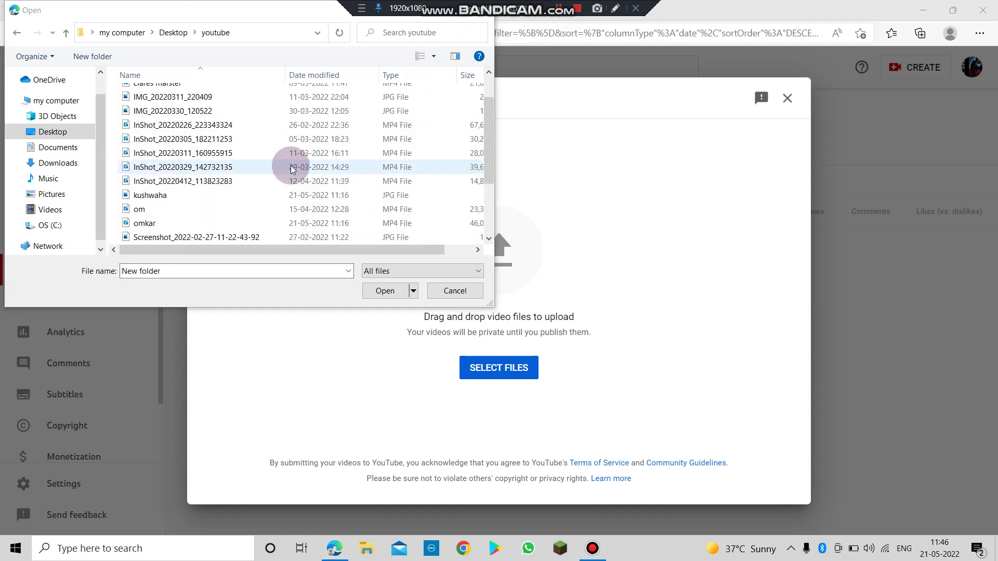
click(210, 199)
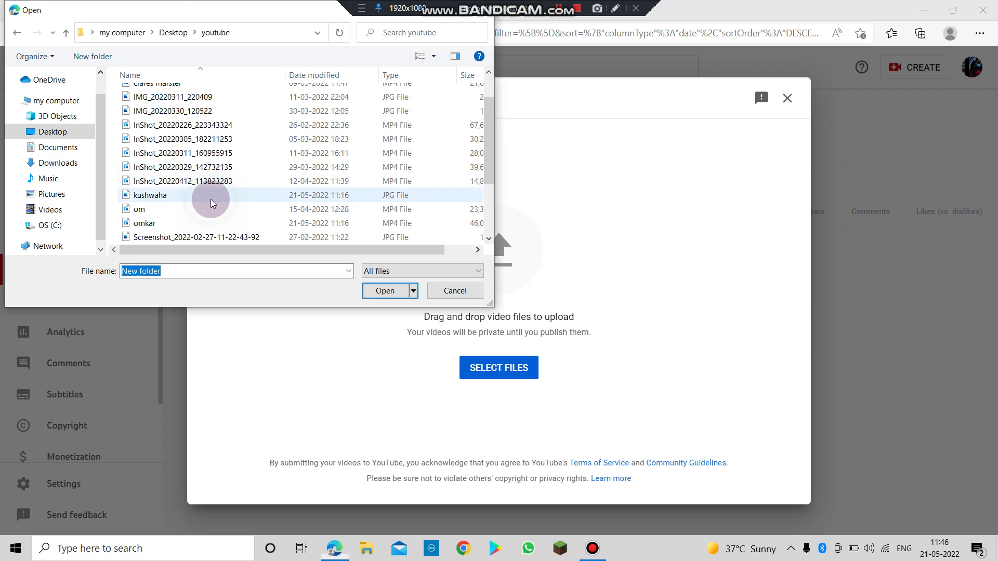
click(388, 290)
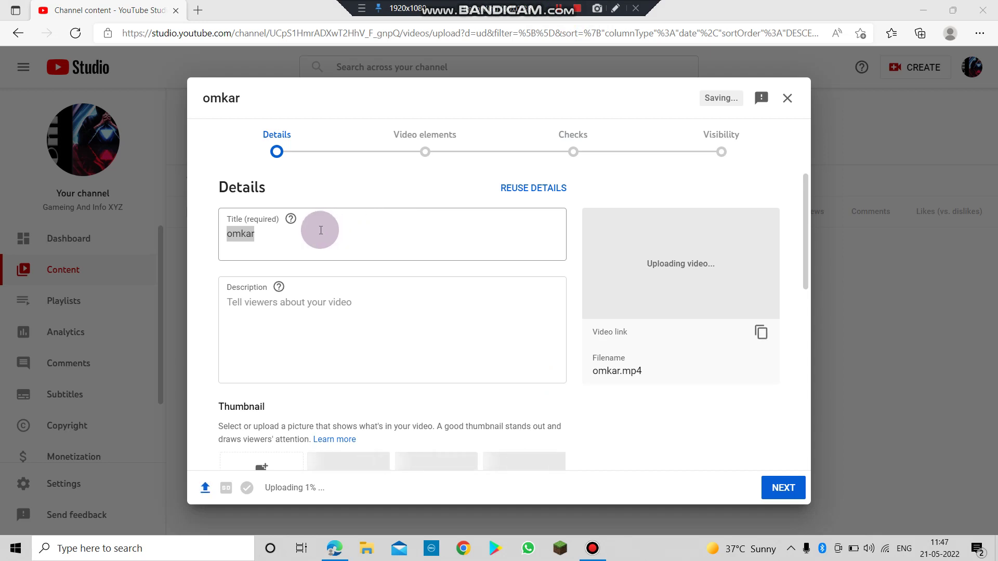
Step: Title the video "5 viral hacks it very importance for your lap-com varna to Boom" and enter the description "like and sub"
scroll(320, 230, down, 2)
scroll(320, 230, up, 2)
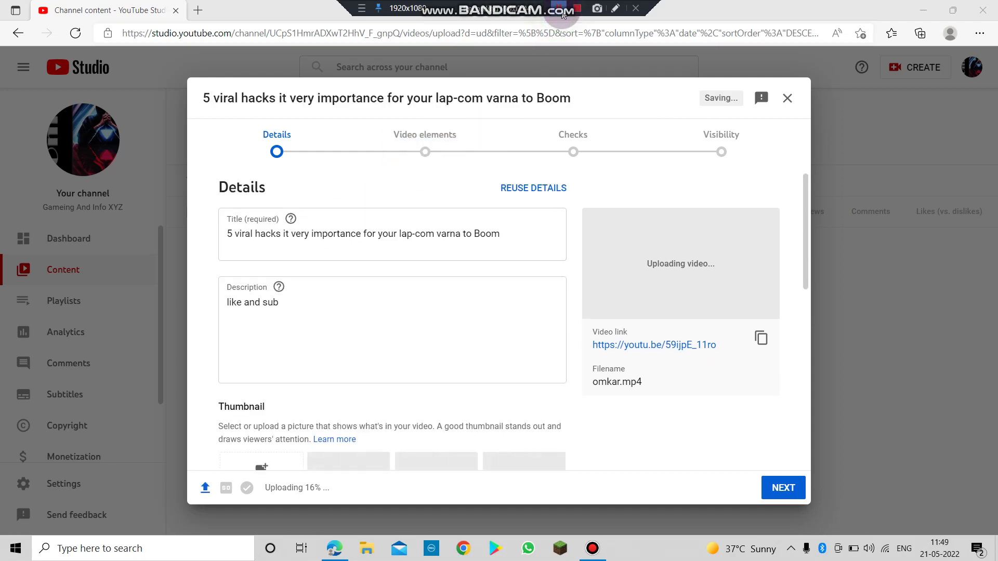
click(338, 317)
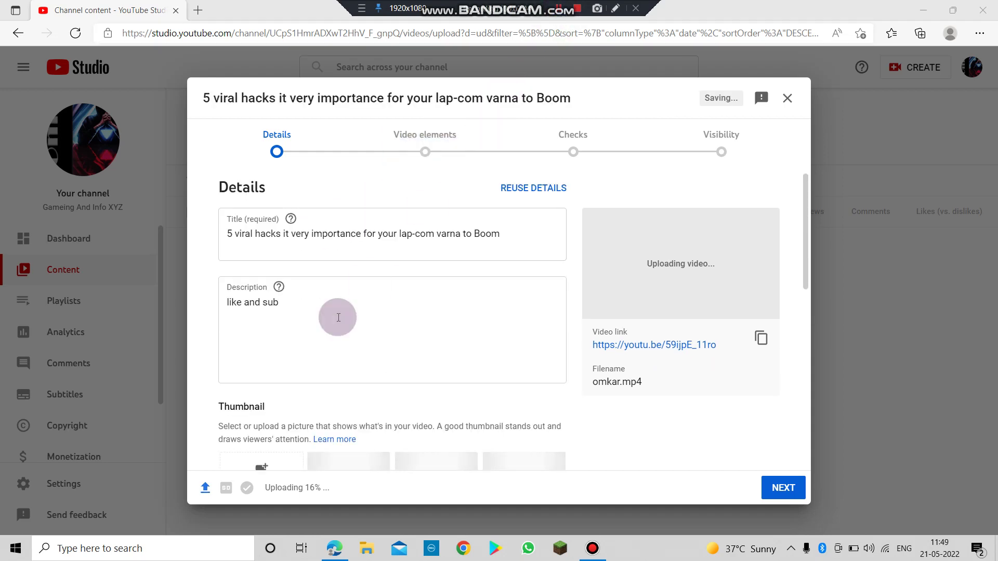
click(312, 352)
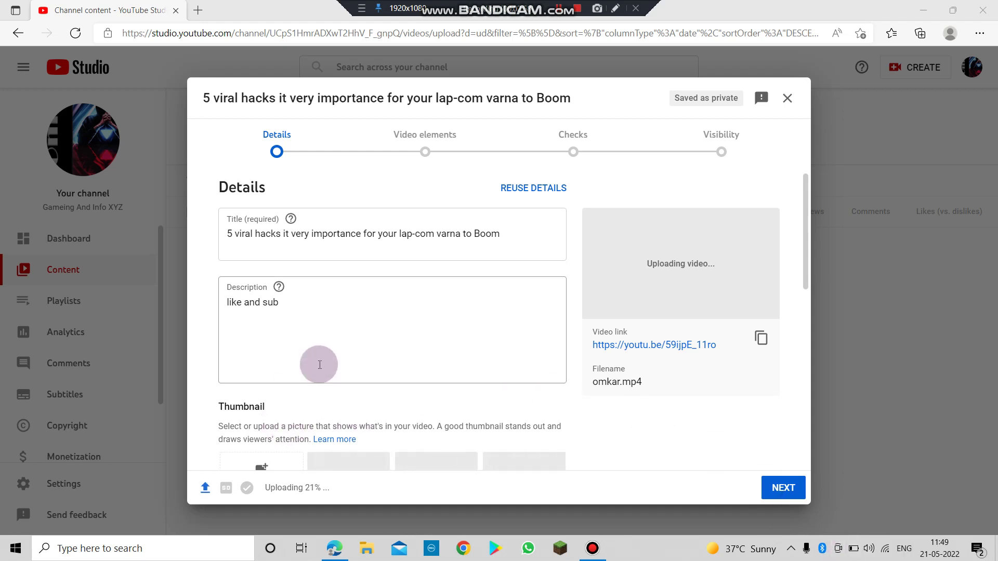
Step: Upload the "5 viral Hacks" picture from the youtube folder as the video's custom thumbnail
scroll(319, 365, down, 2)
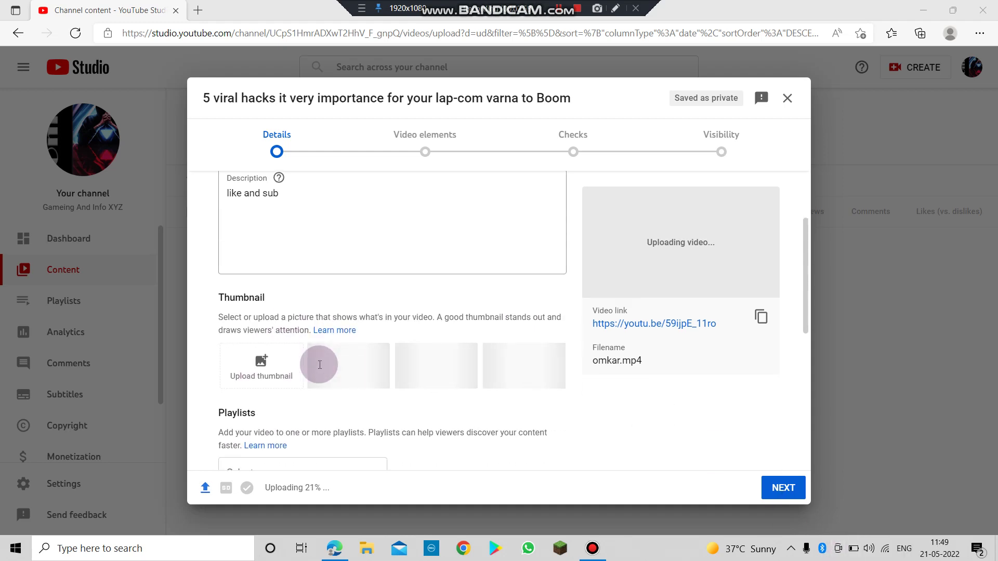
click(251, 383)
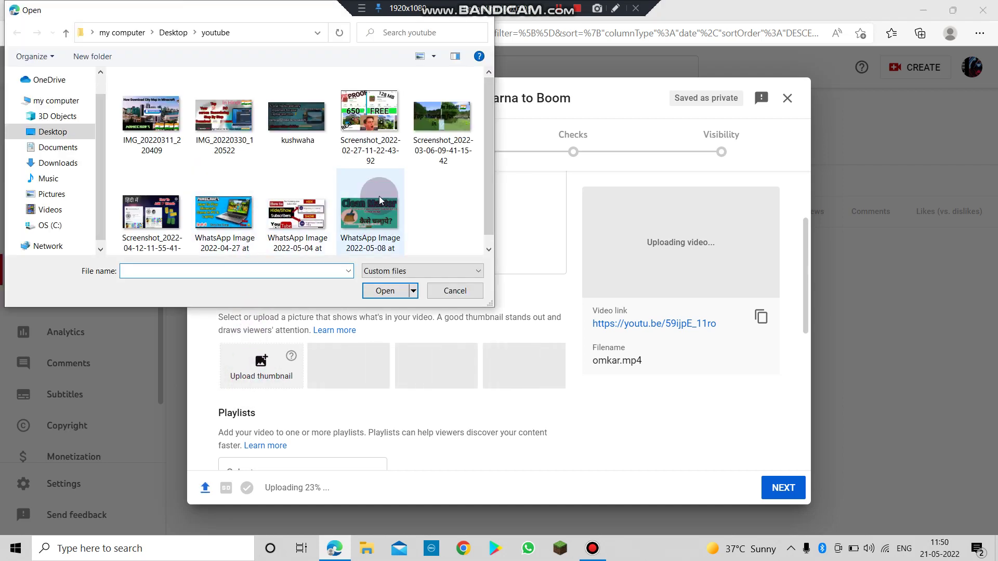
click(308, 141)
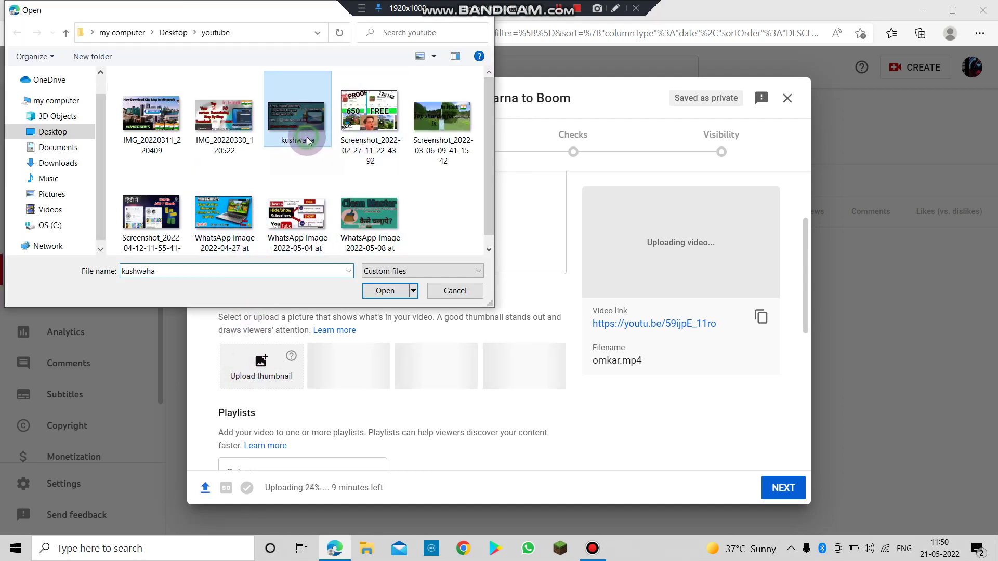
click(387, 291)
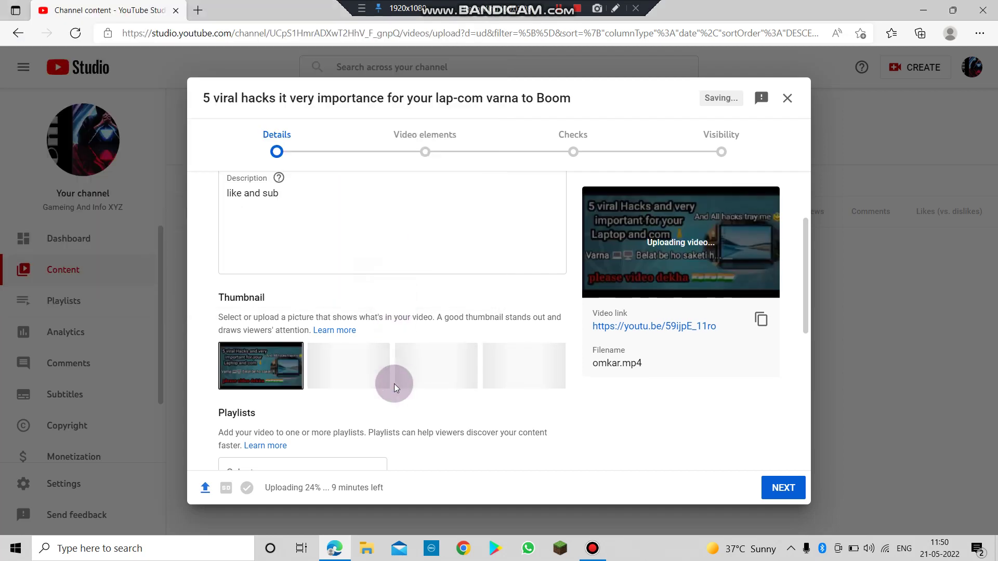
Step: Set the video's audience to "No, it's not made for kids"
scroll(393, 383, down, 6)
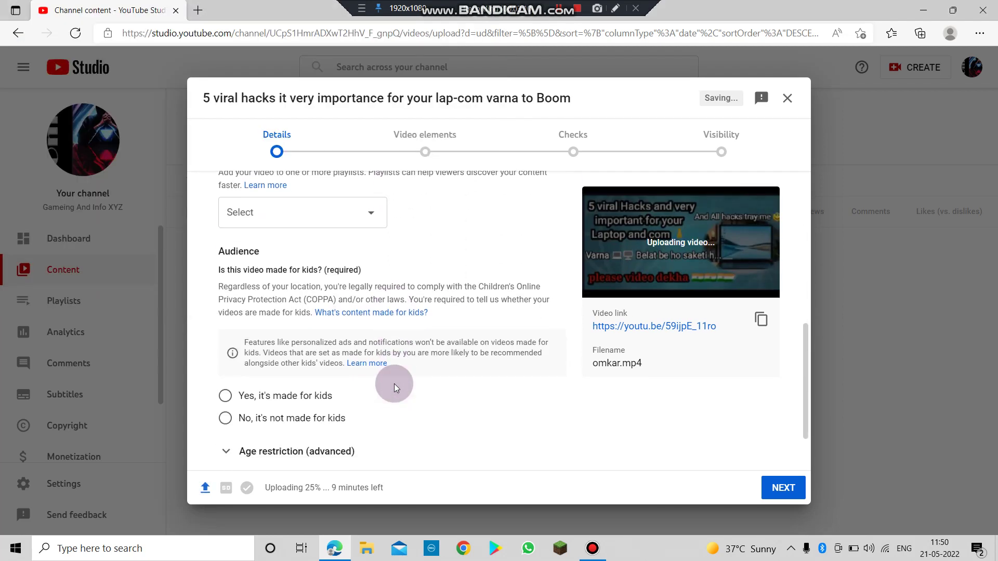
scroll(393, 384, up, 2)
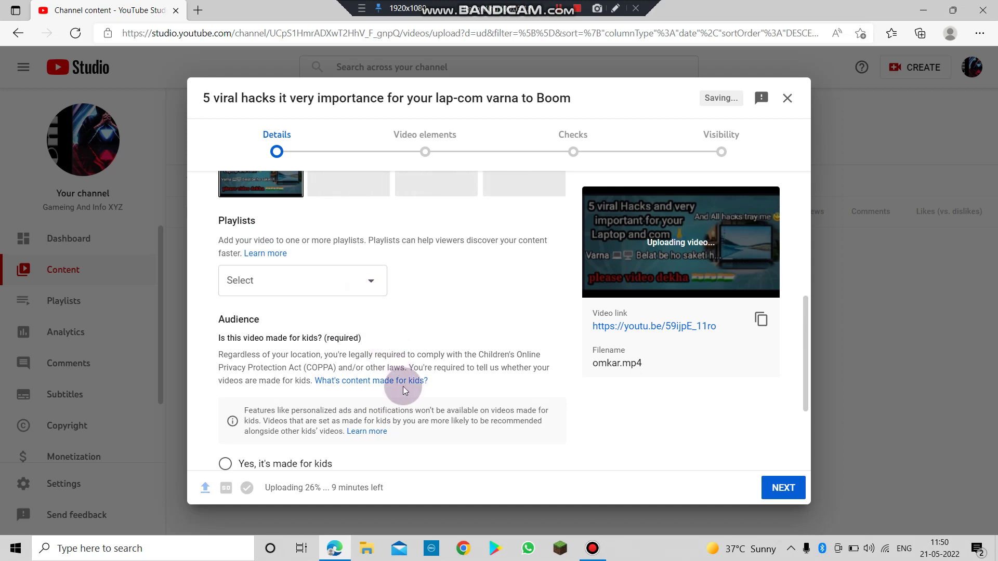
scroll(403, 386, down, 2)
click(225, 373)
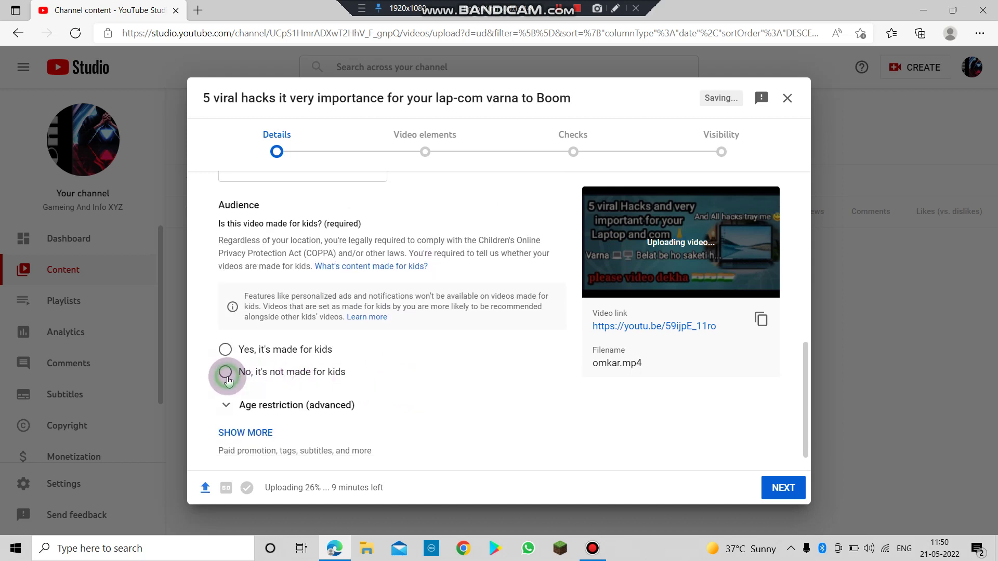
Step: Show the additional video details and set the video language to Hindi
click(240, 434)
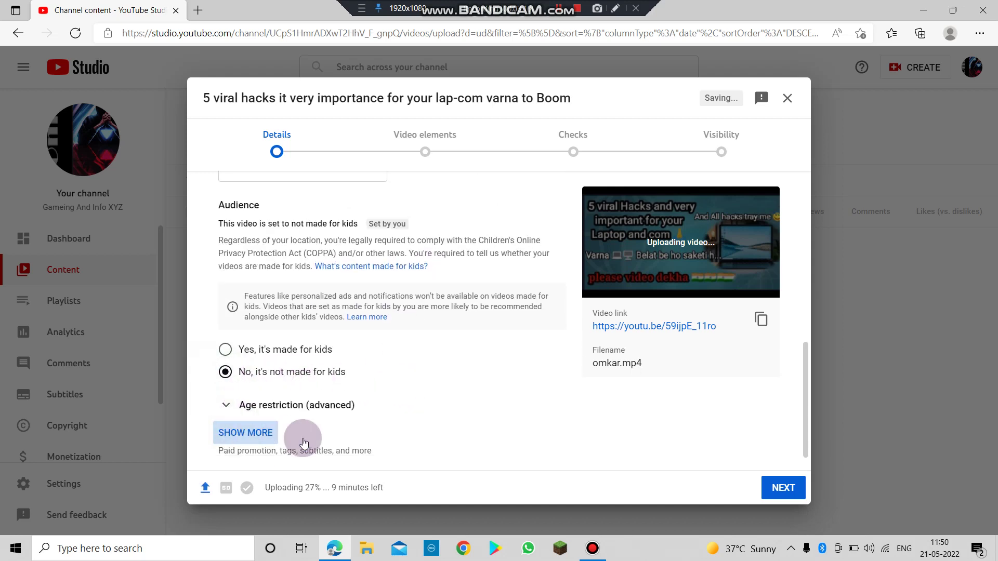
scroll(304, 443, down, 8)
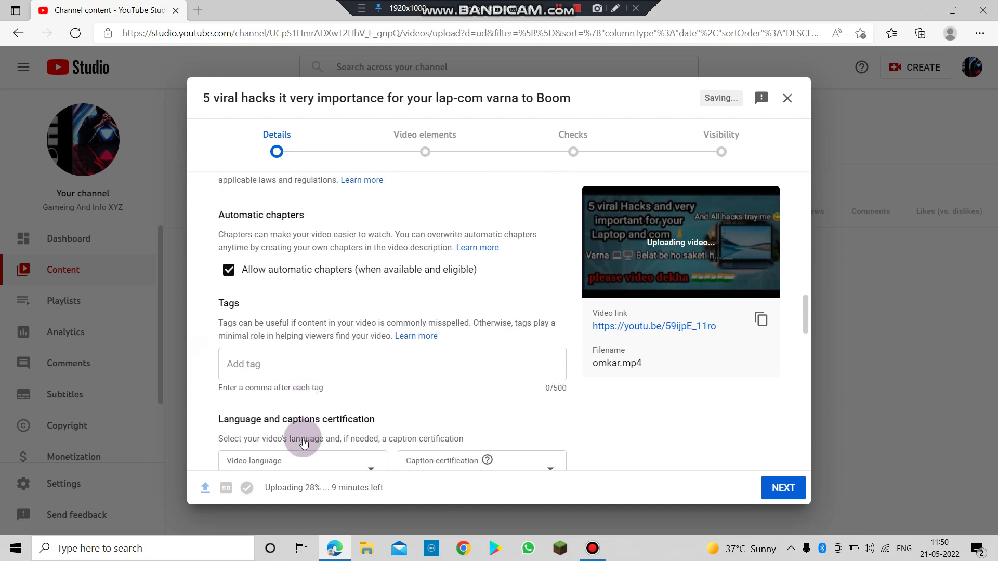
scroll(303, 439, down, 3)
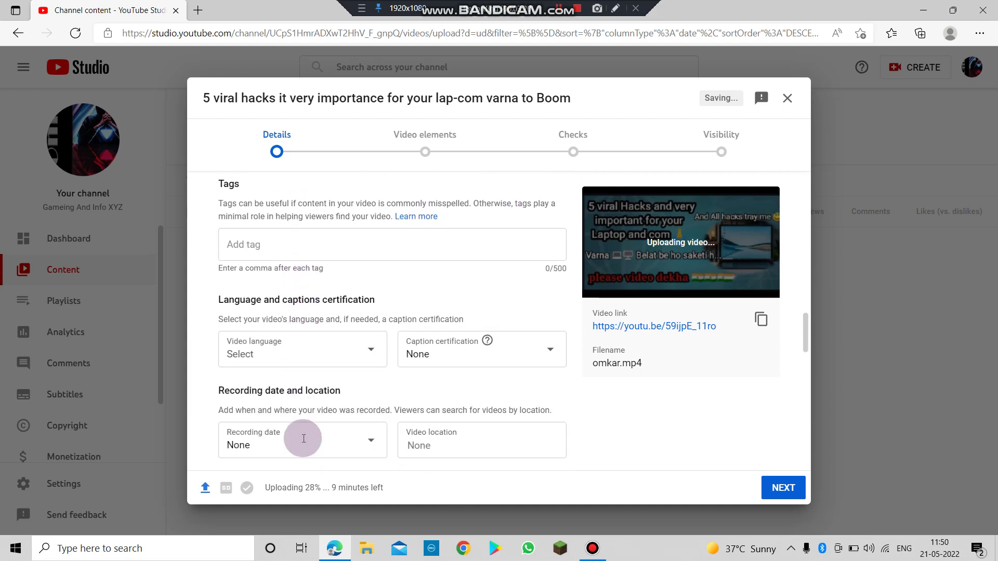
click(303, 368)
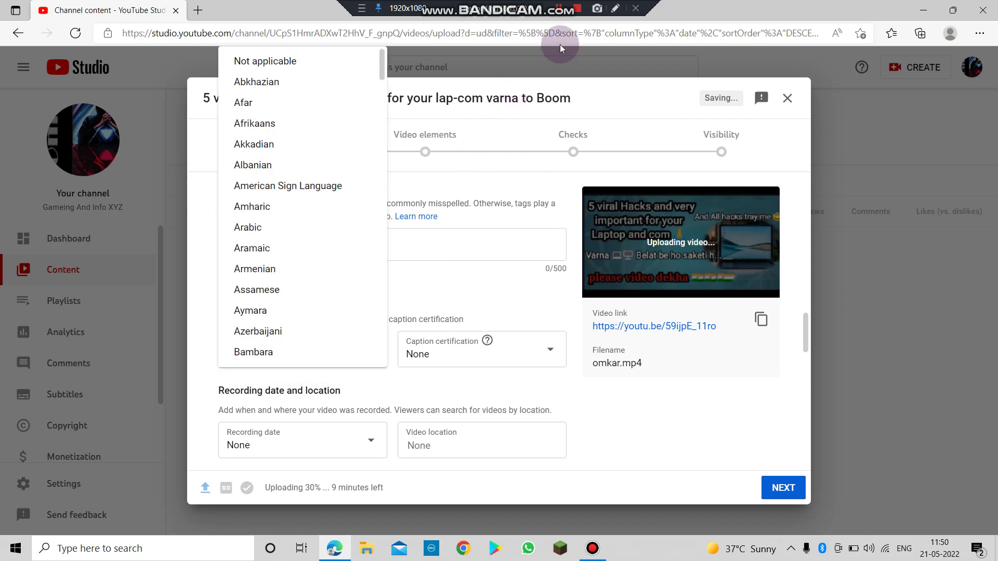
key(h)
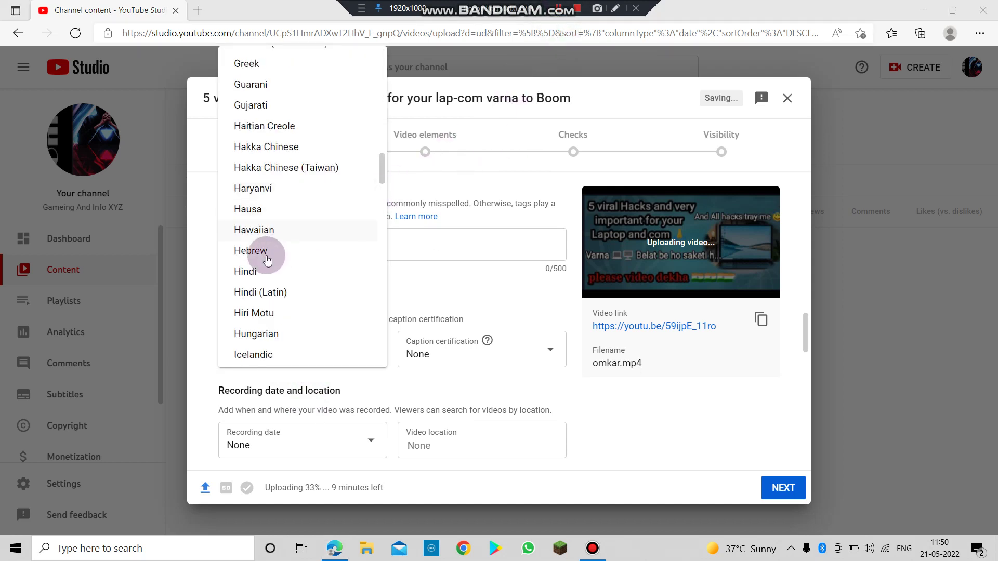
click(246, 272)
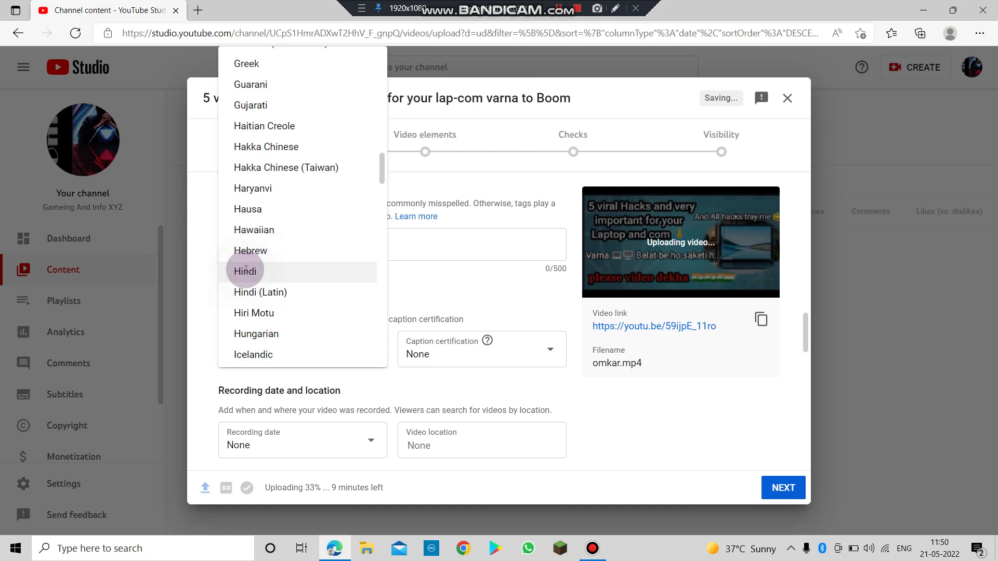
Step: Set the recording date to May 21, 2022, and continue to the Video elements stage
click(306, 457)
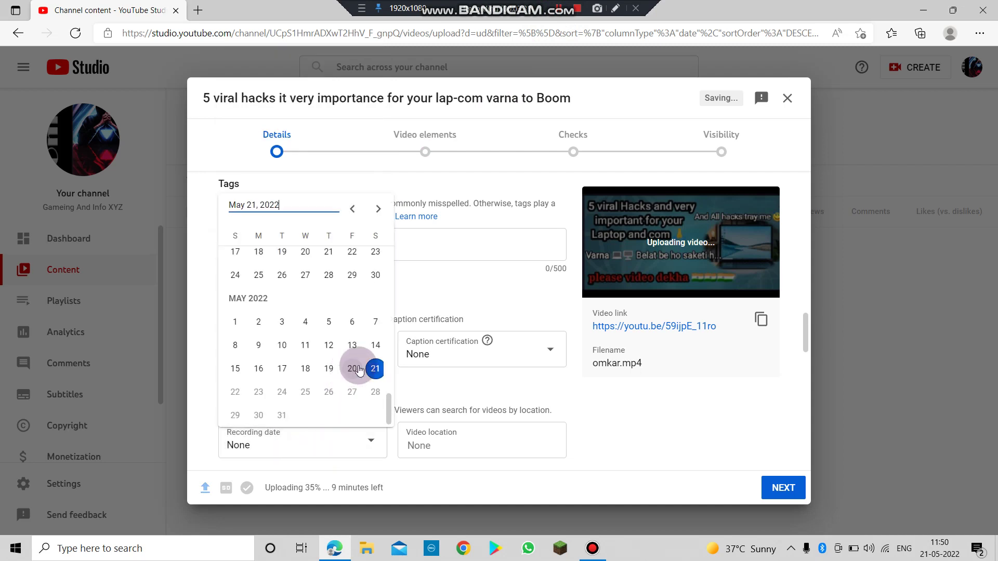
click(375, 369)
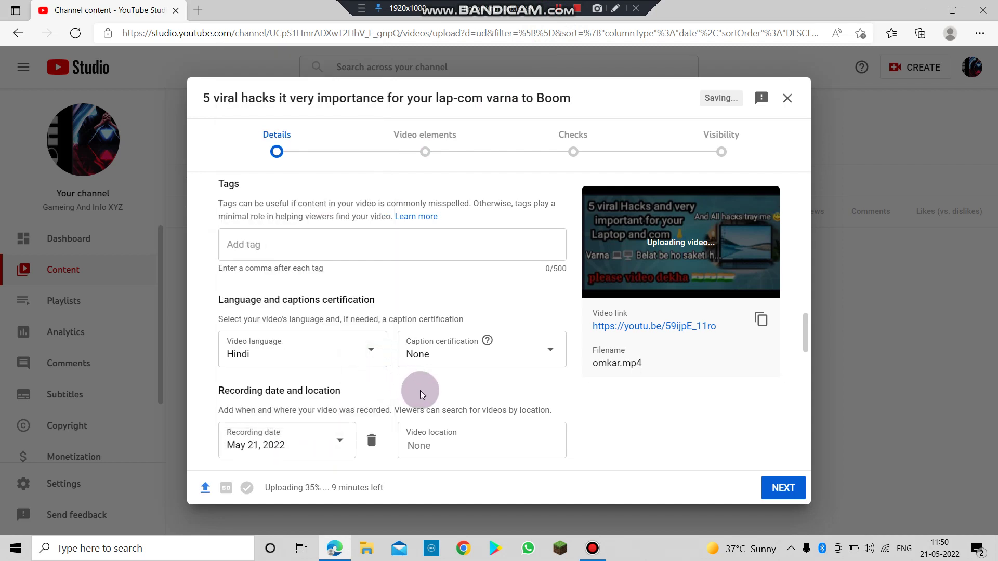
scroll(420, 391, down, 5)
scroll(420, 391, down, 4)
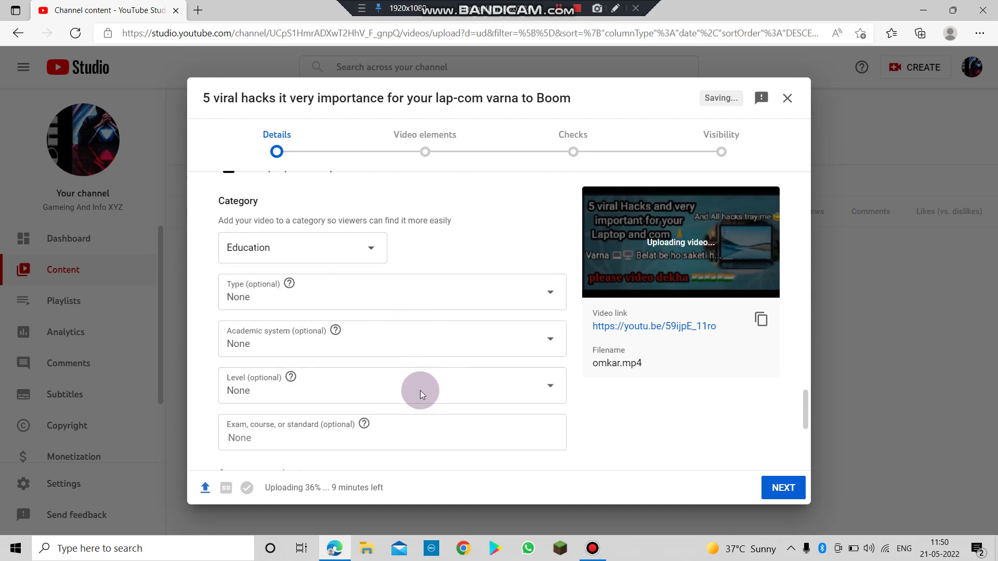
scroll(420, 391, down, 5)
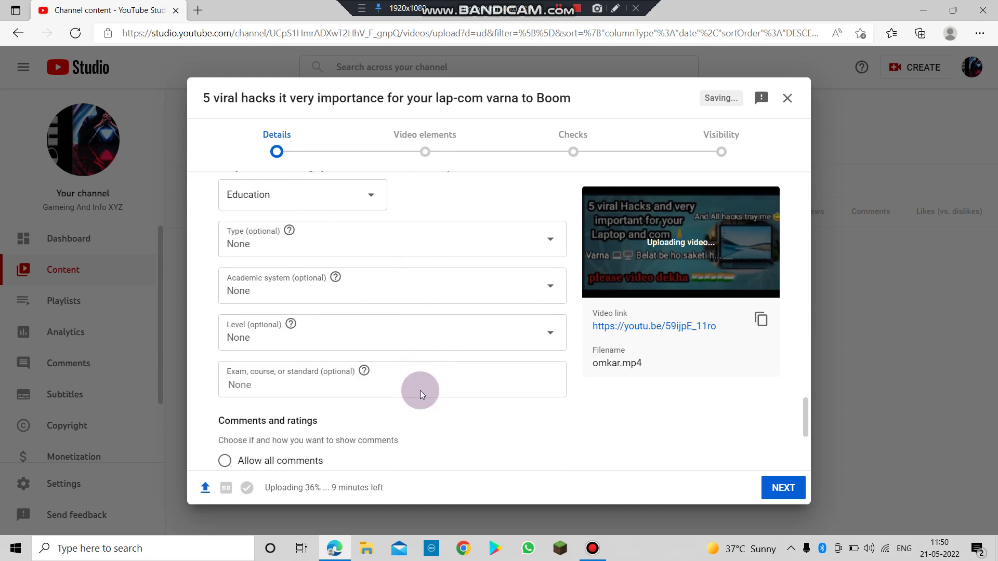
click(773, 489)
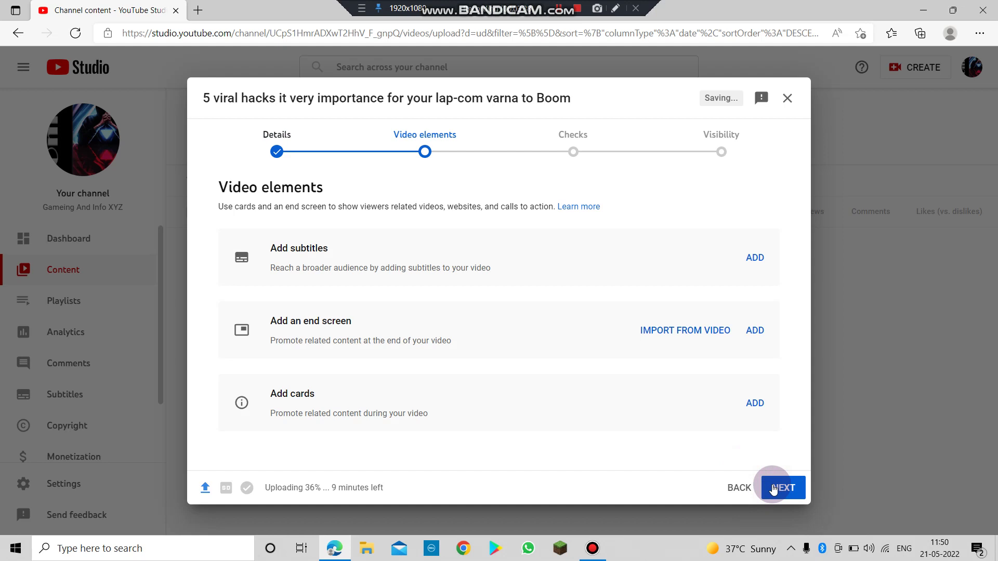
Step: Try an end screen with the "1 video, 1 subscribe" template, moving its video element inward and starting it at 3:47:10
click(685, 332)
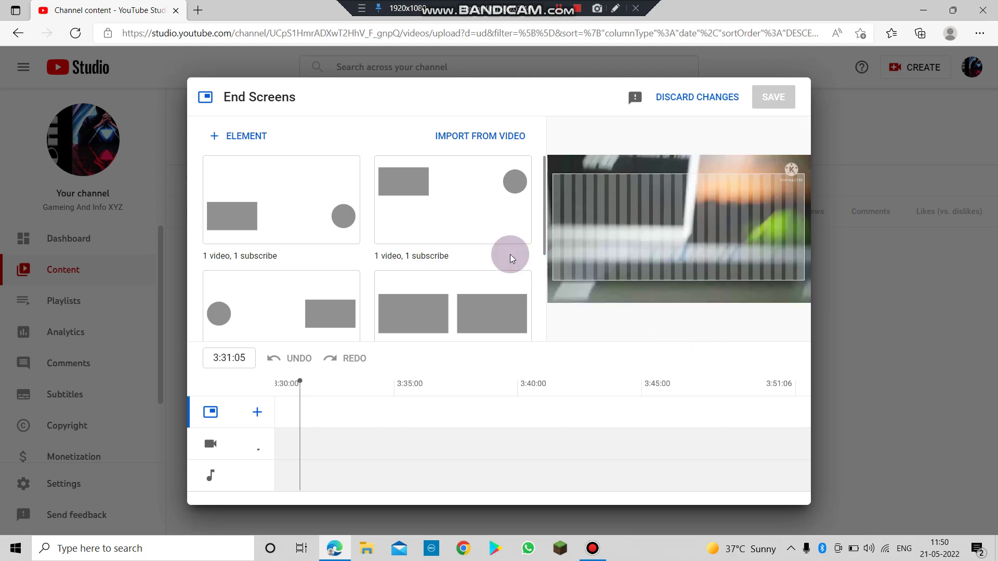
click(277, 214)
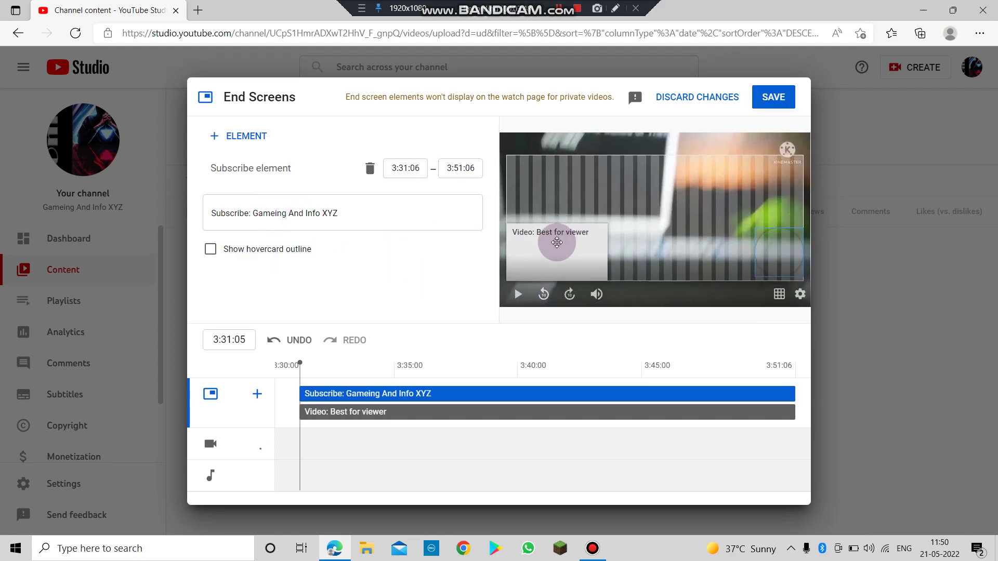
click(571, 236)
drag(571, 236, 559, 237)
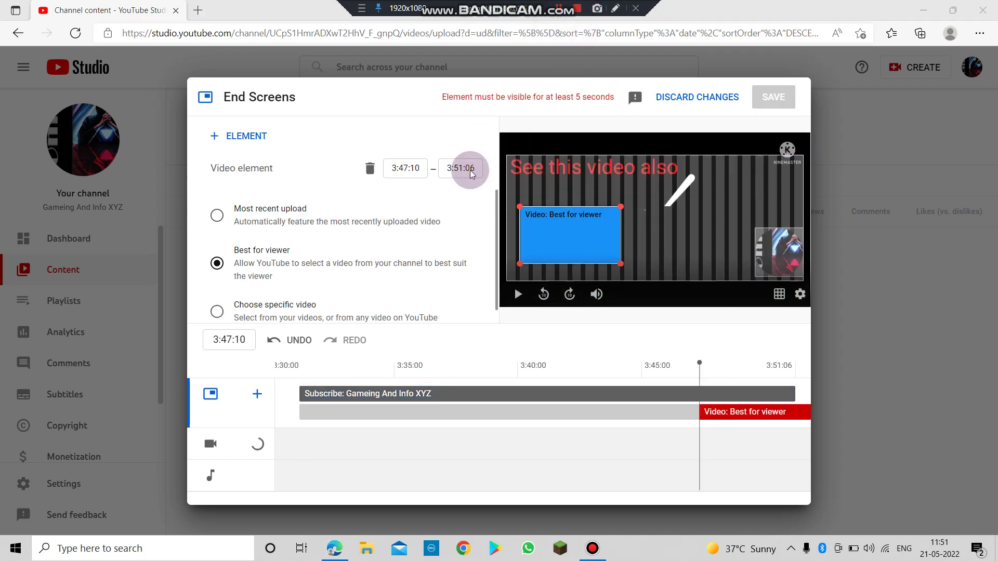
Step: Try featuring the specific video "How To Use Clean Master sowftwer in P.C in 2022 ?" in the end screen and moving the subscribe element inward
click(216, 312)
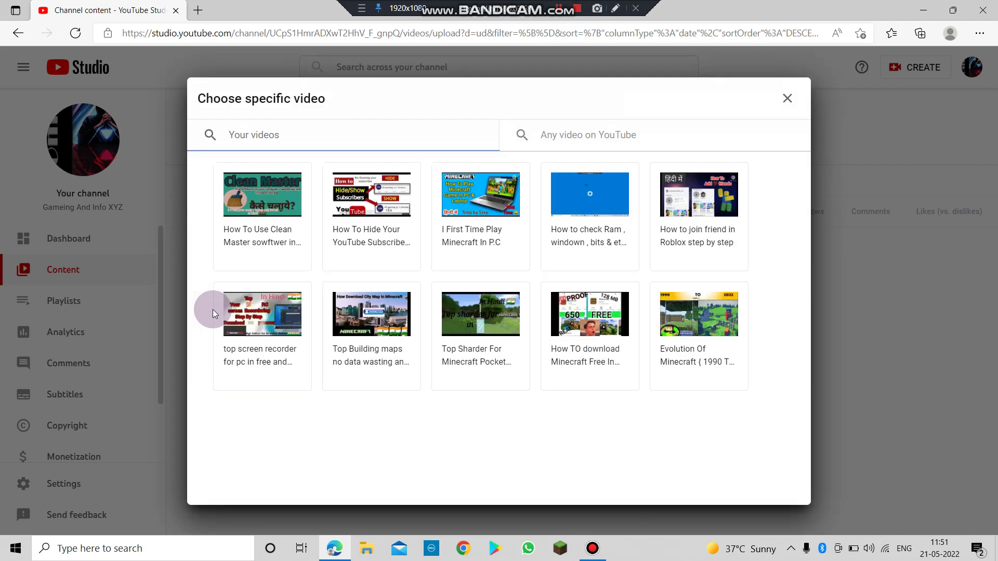
click(286, 236)
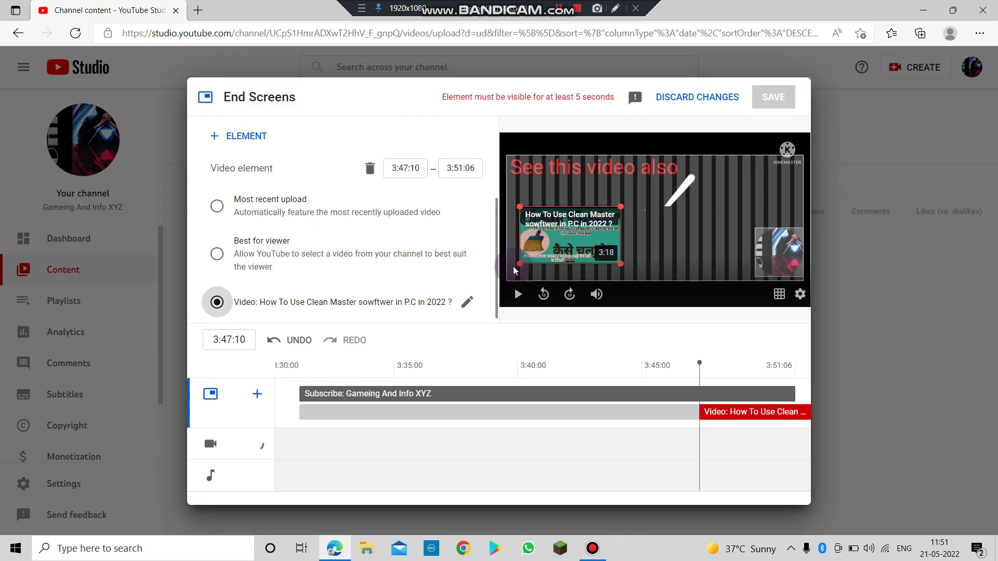
drag(775, 255, 759, 240)
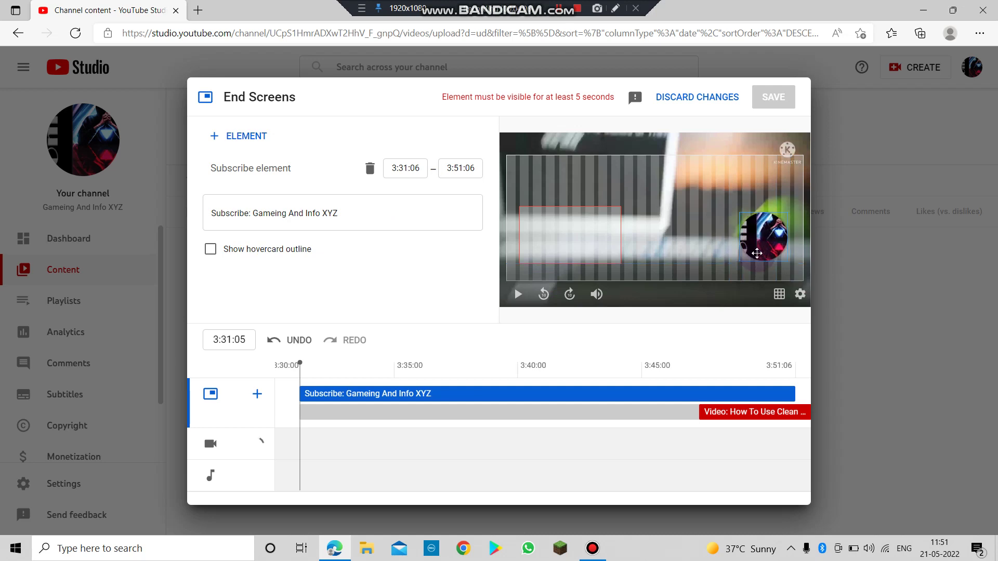
mouse_move(738, 408)
mouse_down()
mouse_move(707, 438)
mouse_move(763, 213)
mouse_move(876, 197)
mouse_up()
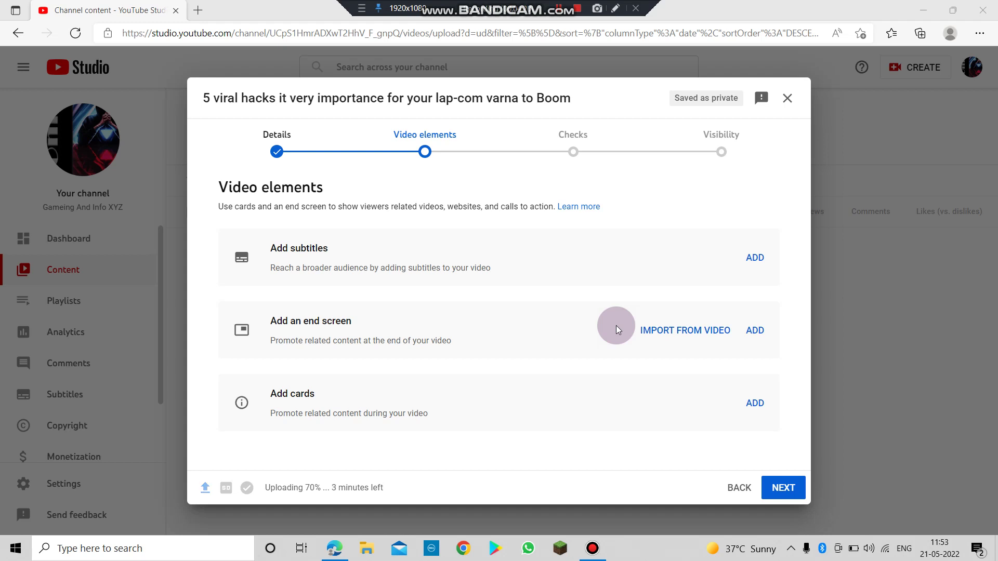
Step: Continue past the video elements and checks, publish the video with Public visibility, and close the upload notice
click(770, 492)
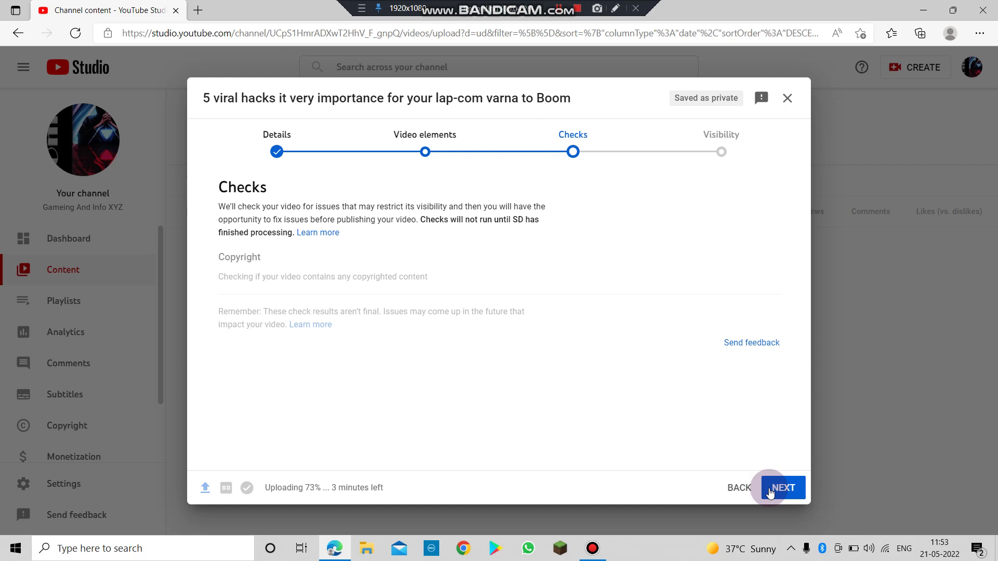
click(770, 492)
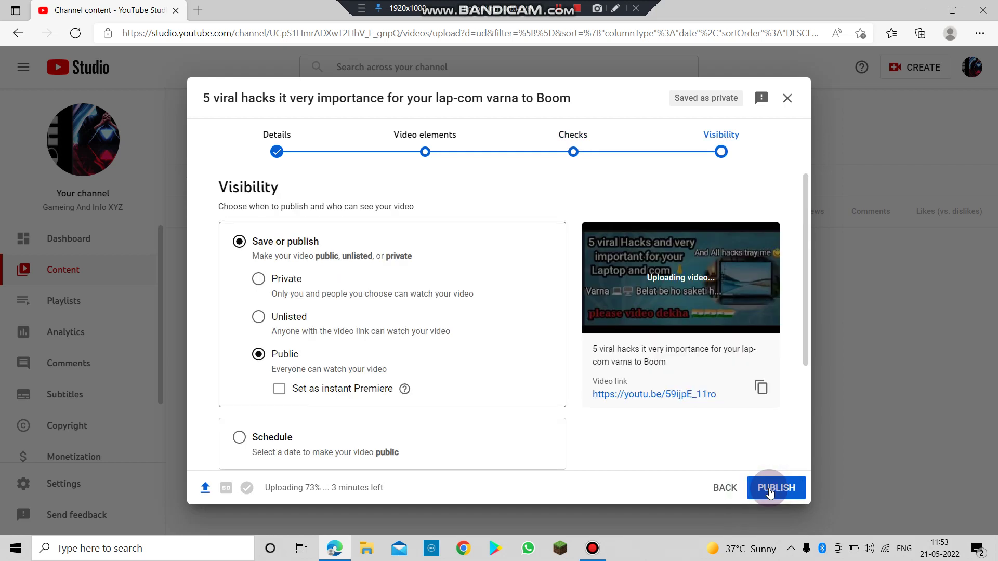
click(770, 488)
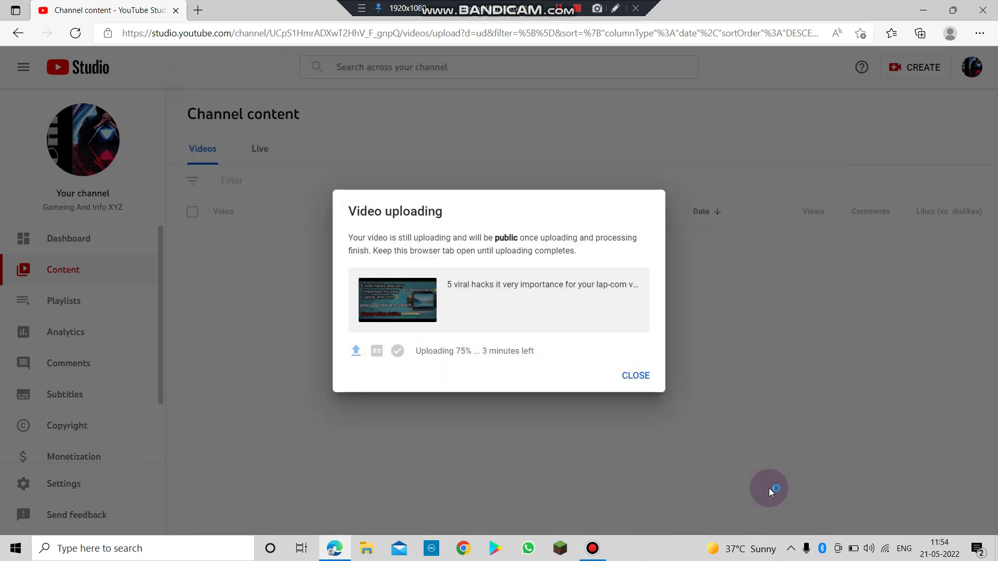
click(647, 376)
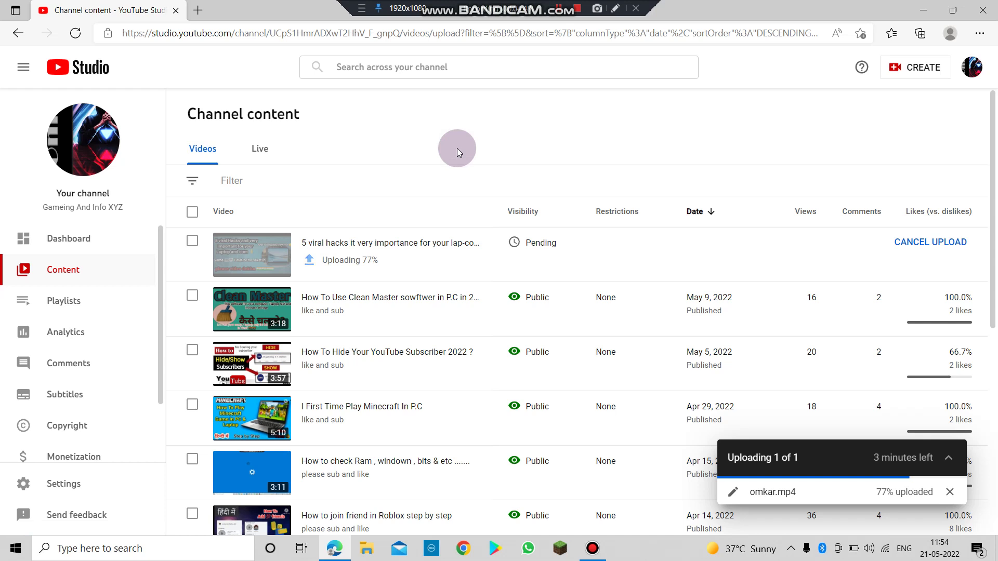
click(559, 11)
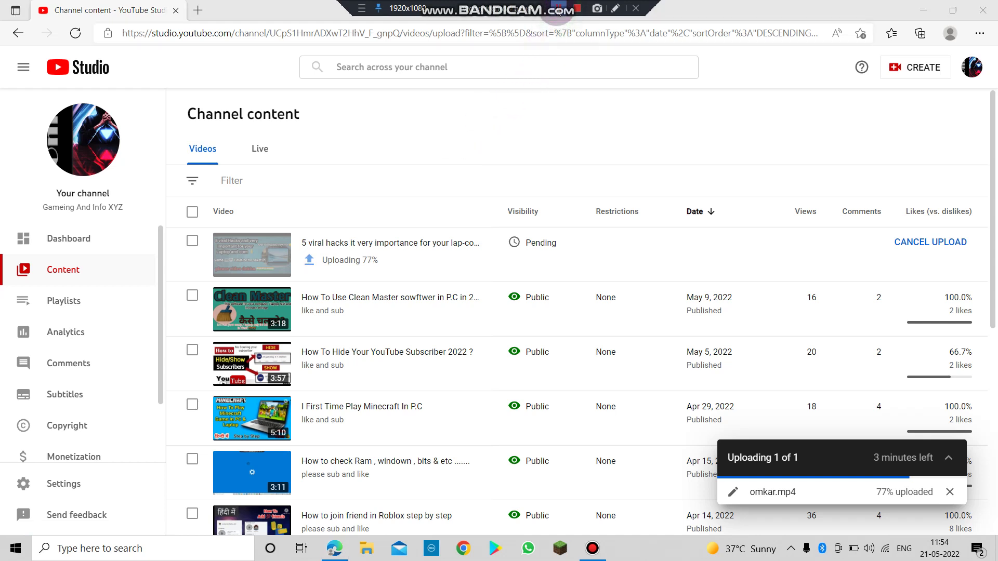